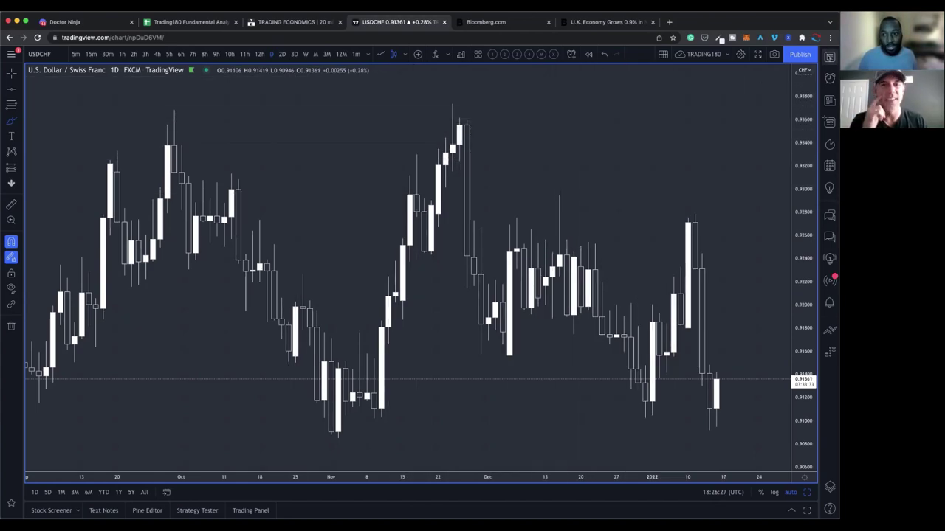
Step: Bring up the USDJPY chart from the watchlist and delete the yellow arrow drawn over the December rally
click(829, 57)
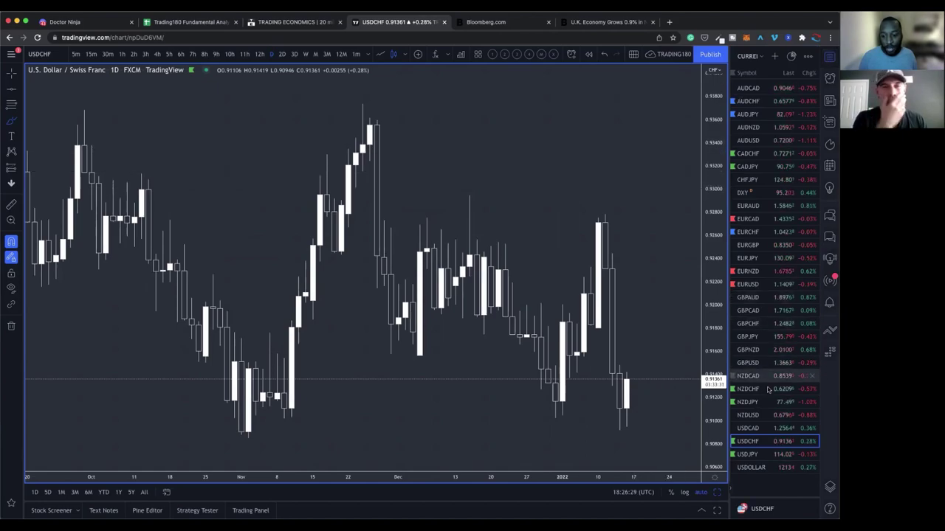
click(762, 454)
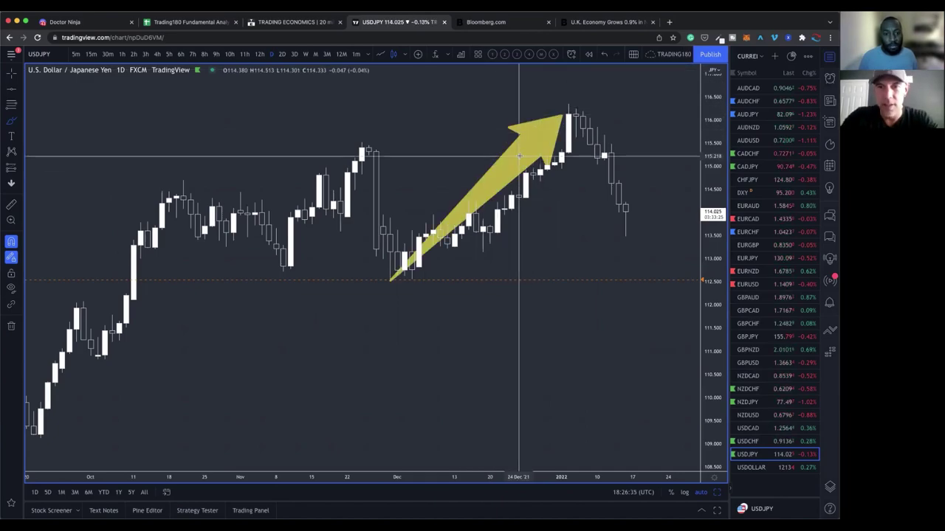
click(519, 156)
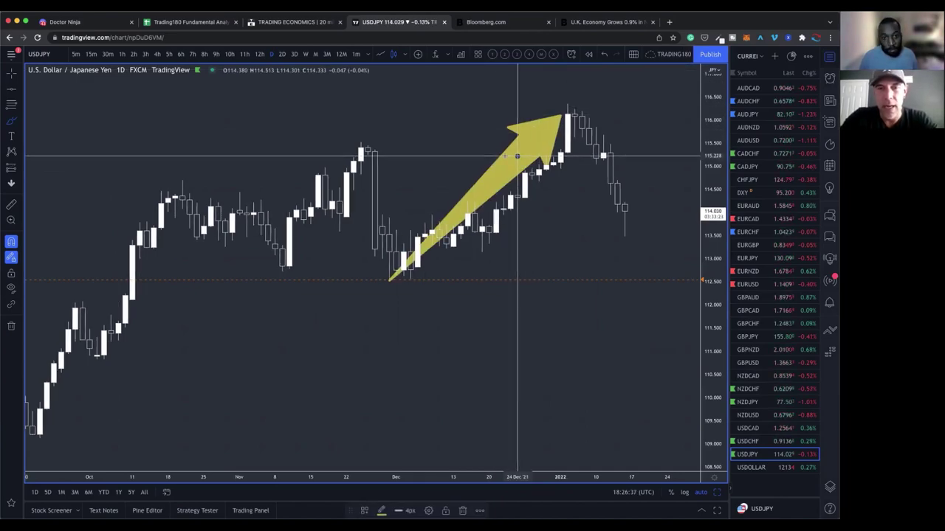
key(Delete)
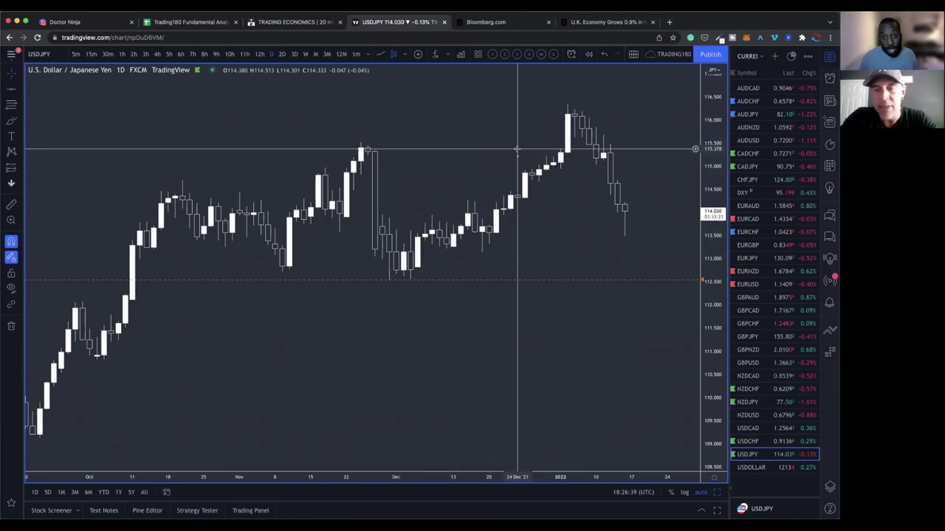
Step: Check USDJPY price action on the 12-hour timeframe and return to the daily timeframe
click(259, 54)
scroll(513, 332, down, 1)
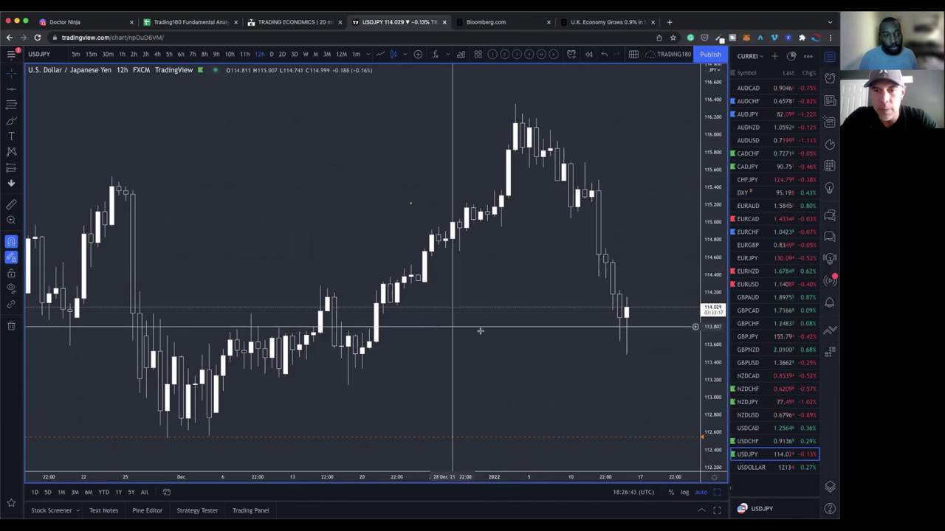
click(272, 55)
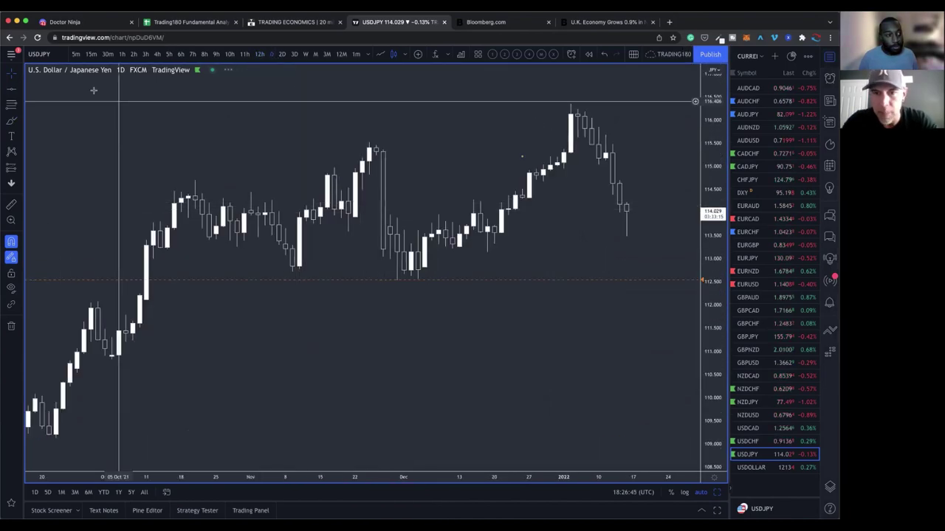
Step: Mark a USDJPY demand zone with a Fib Retracement from 113.700 down to the 112.560 low, using the DEMAND template
click(11, 104)
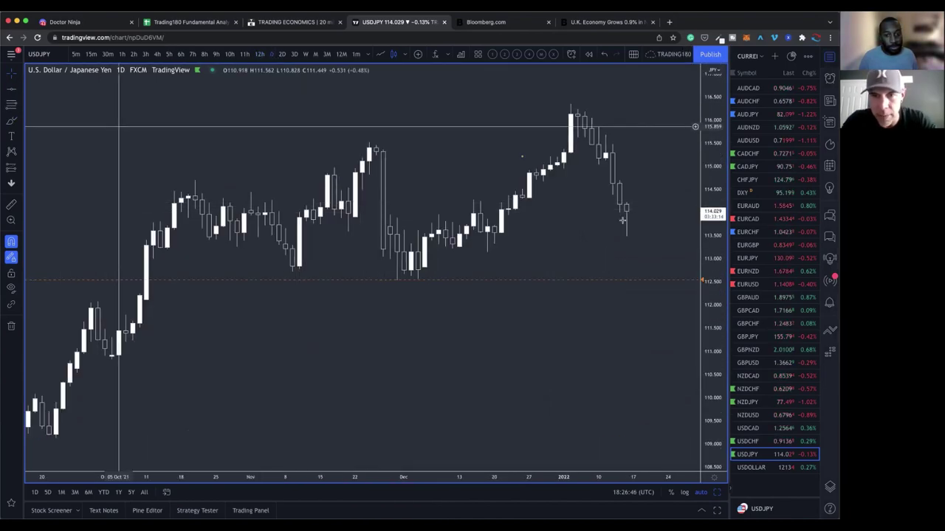
click(493, 228)
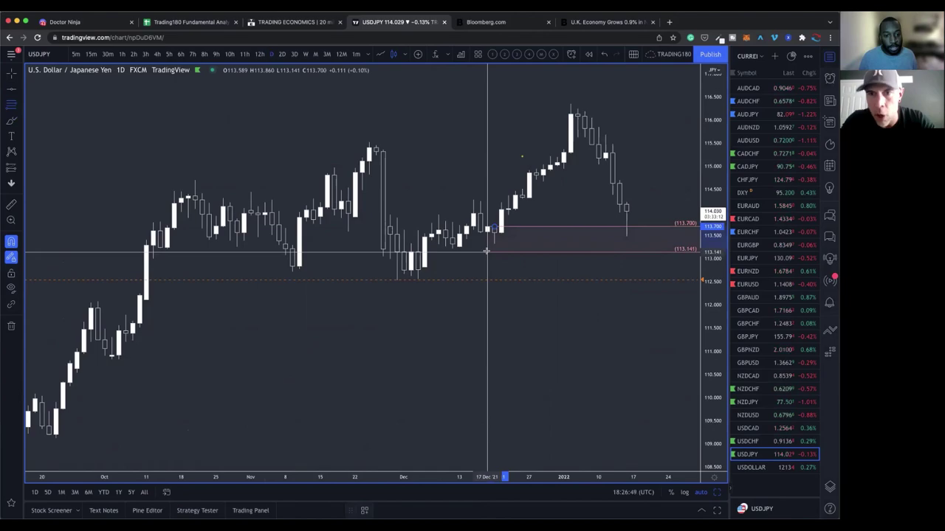
click(417, 281)
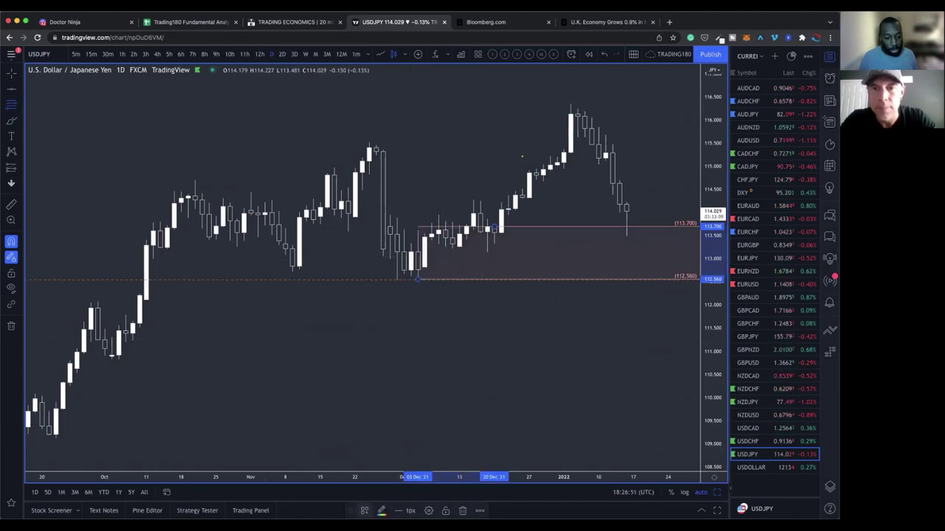
click(365, 510)
click(379, 328)
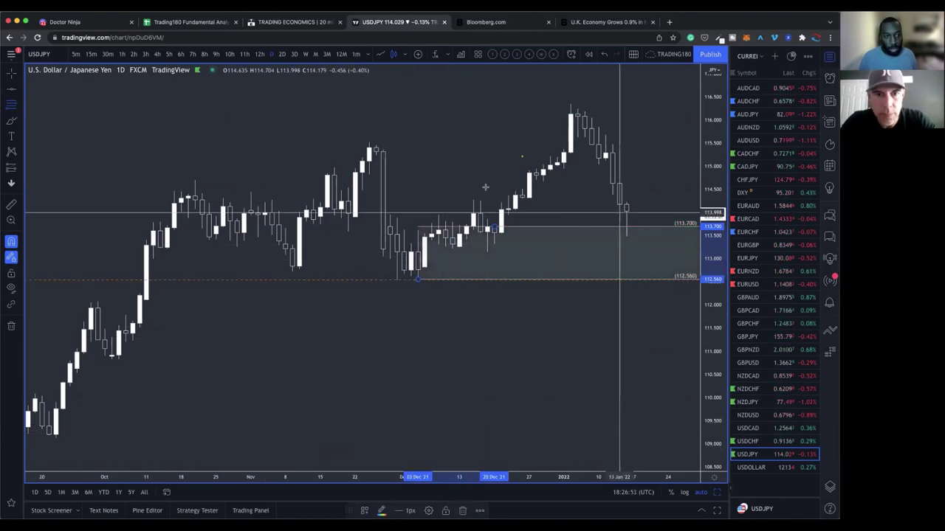
Step: On the 12-hour USDJPY chart, draw a Fib Retracement from the 116.352 high to the 113.481 low with the TARGETS template
click(259, 54)
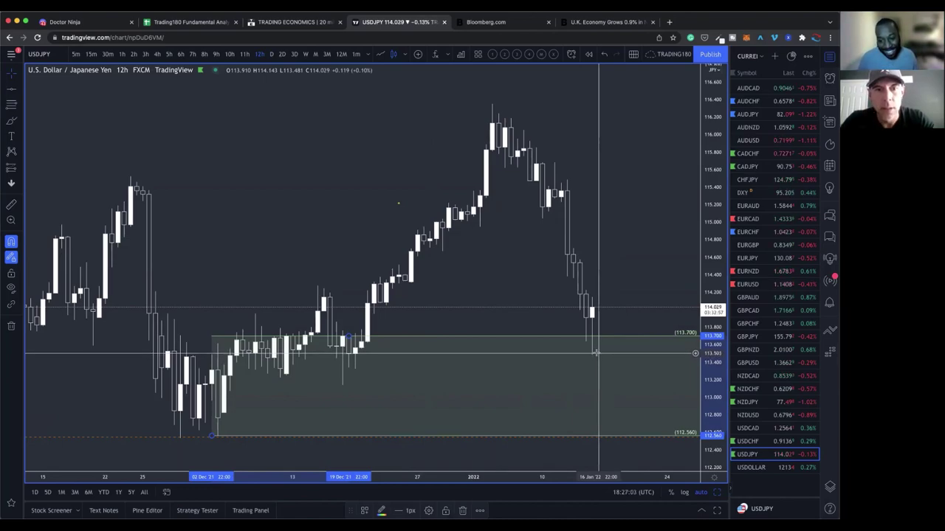
scroll(599, 315, down, 3)
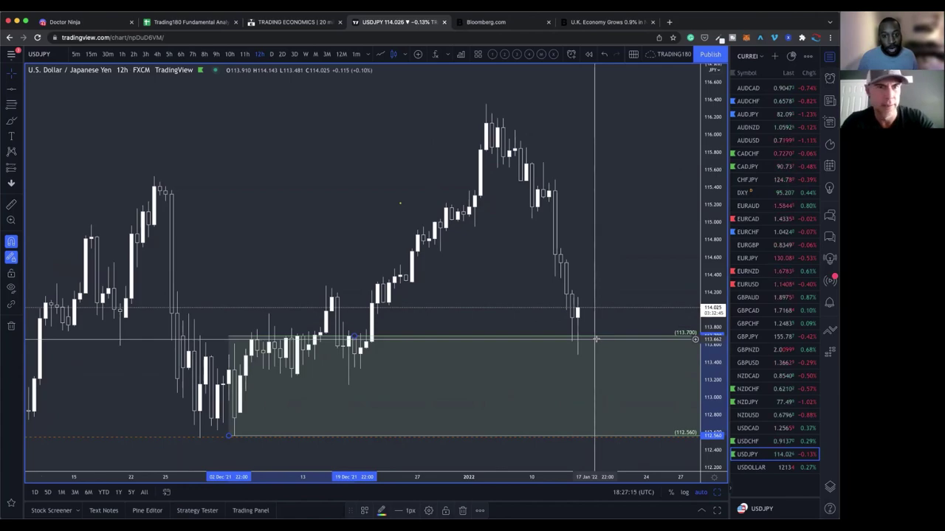
click(11, 107)
click(486, 103)
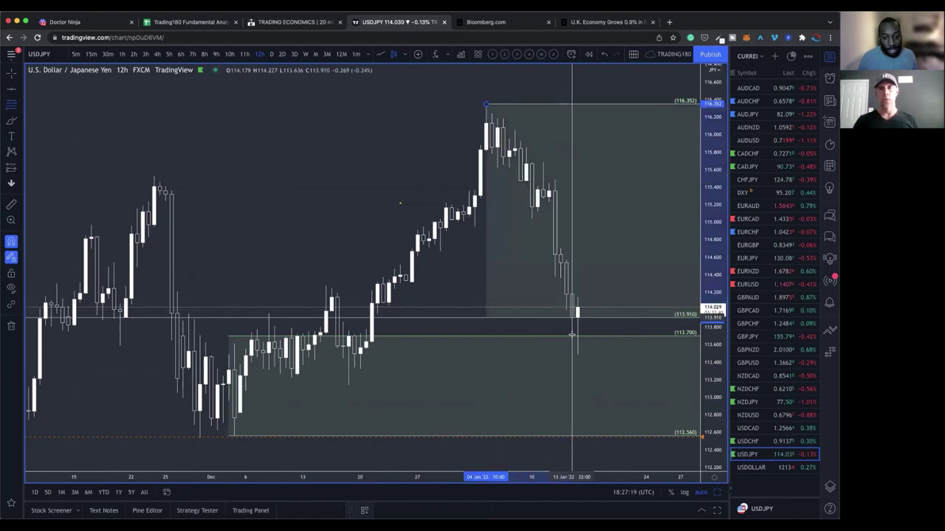
click(577, 355)
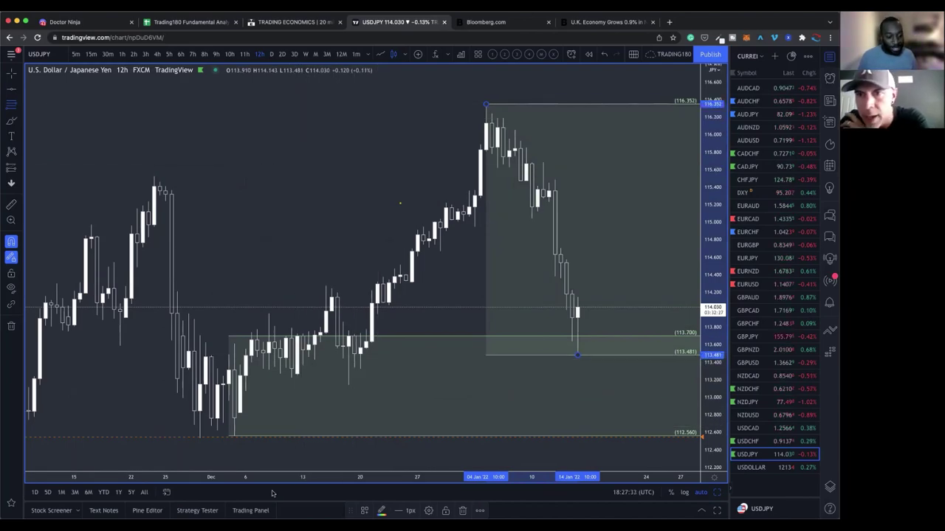
click(364, 510)
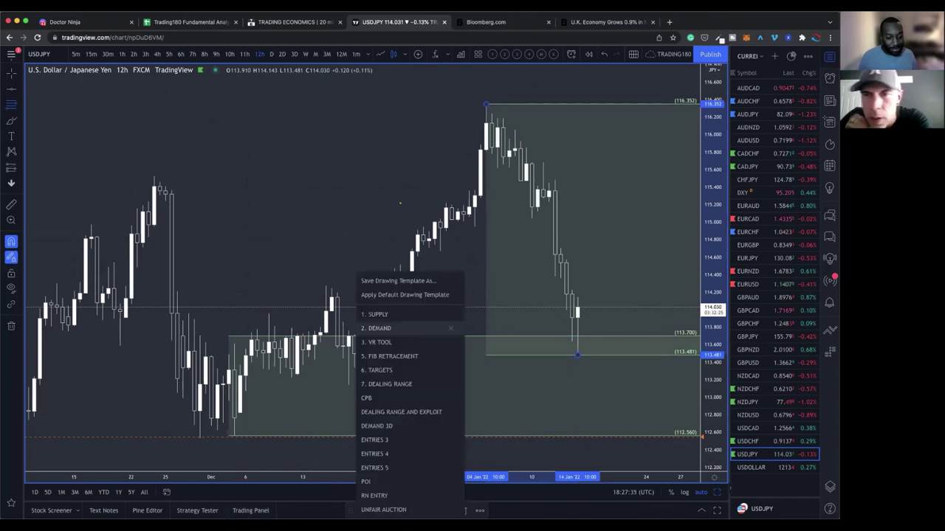
click(395, 371)
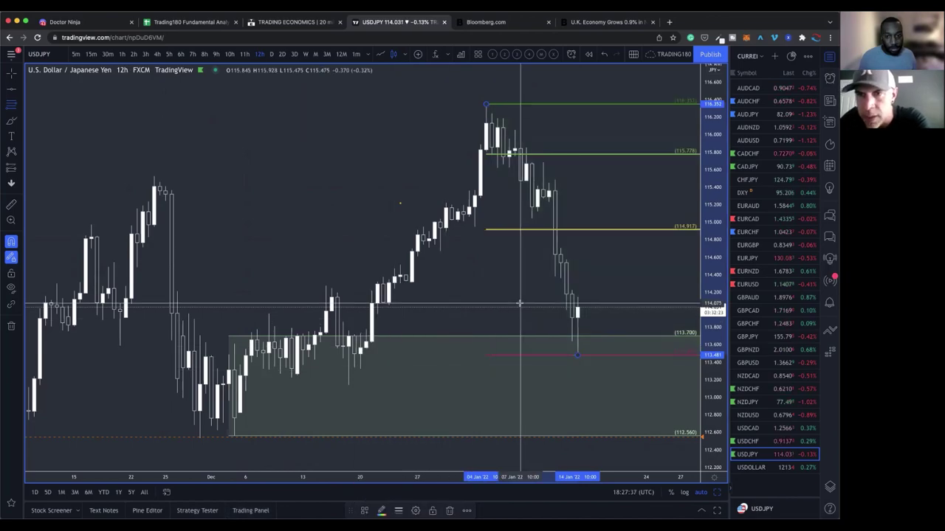
scroll(487, 221, right, 2)
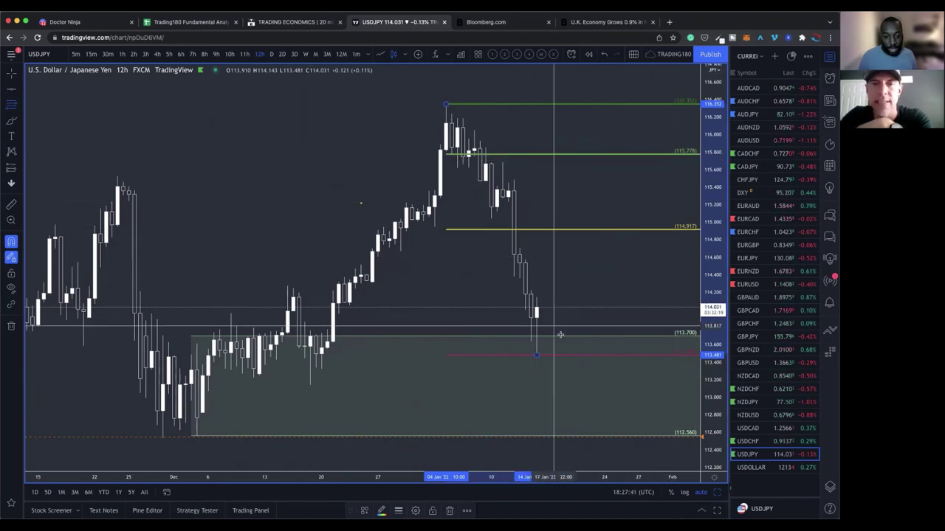
scroll(595, 331, down, 1)
scroll(583, 329, down, 2)
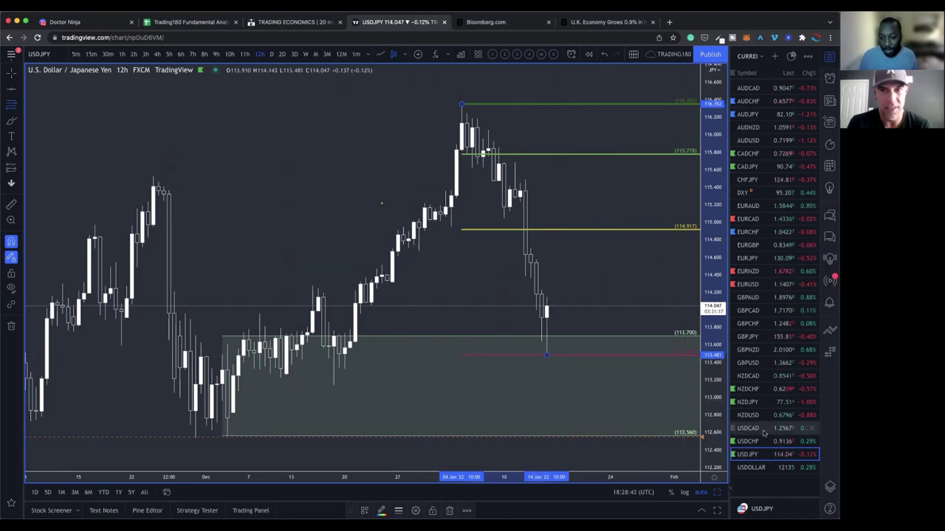
Step: Open the AUDCAD chart and mark a supply zone with a Fib Retracement from 0.92925 to 0.93374, using the SUPPLY template
click(760, 88)
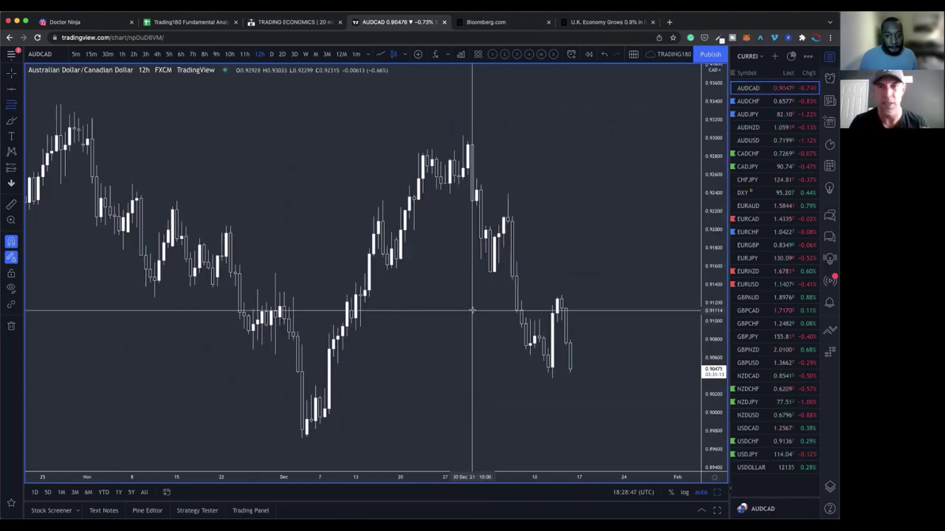
scroll(472, 310, up, 5)
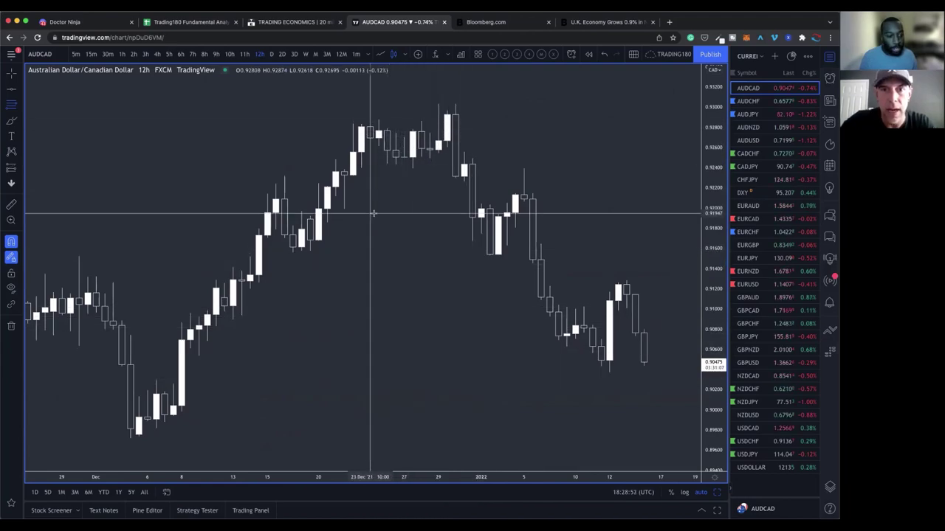
scroll(373, 213, down, 5)
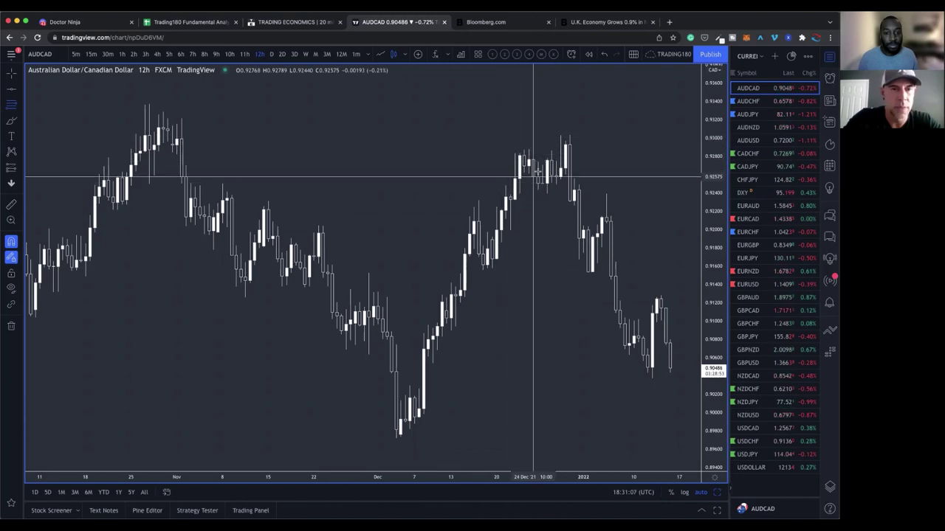
click(10, 103)
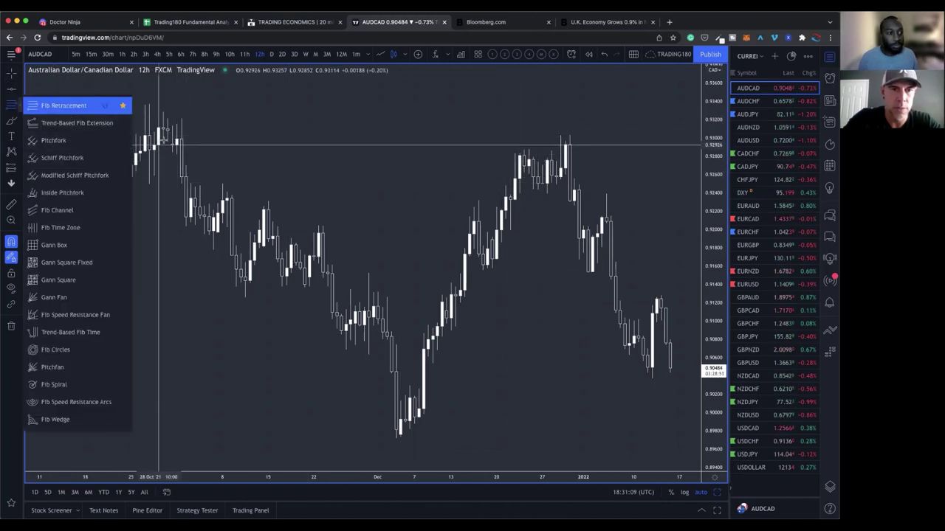
click(176, 143)
click(149, 101)
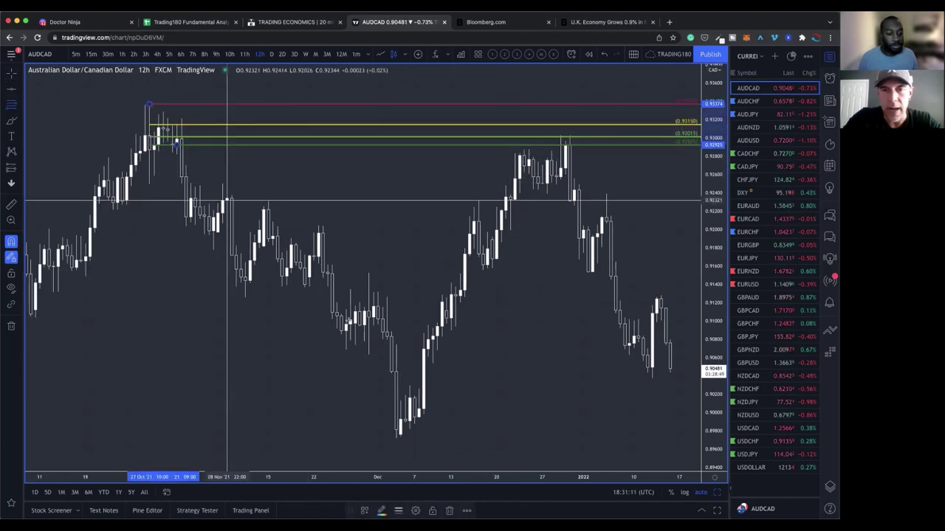
click(364, 511)
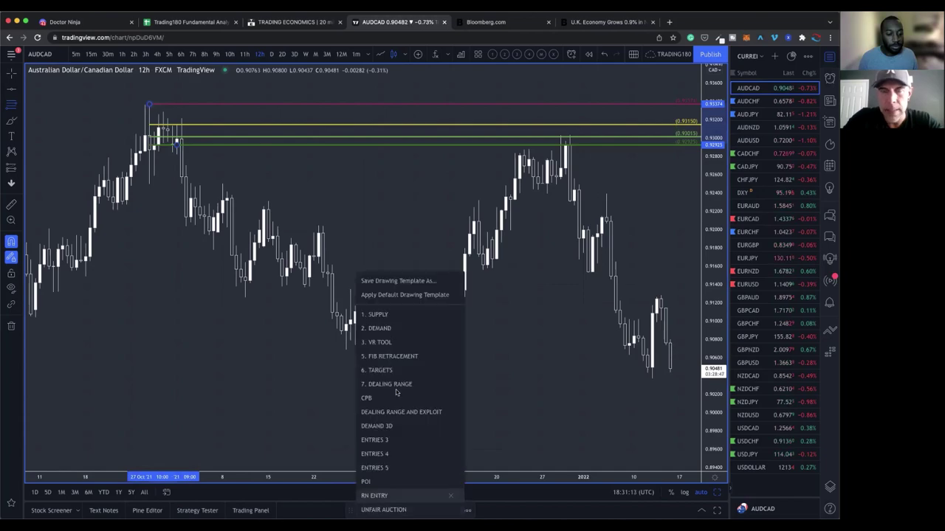
click(405, 315)
Step: Place a Short Position on AUDCAD in early January with entry at 0.92815, stop at 0.93153 and target at 0.90442
scroll(436, 201, up, 5)
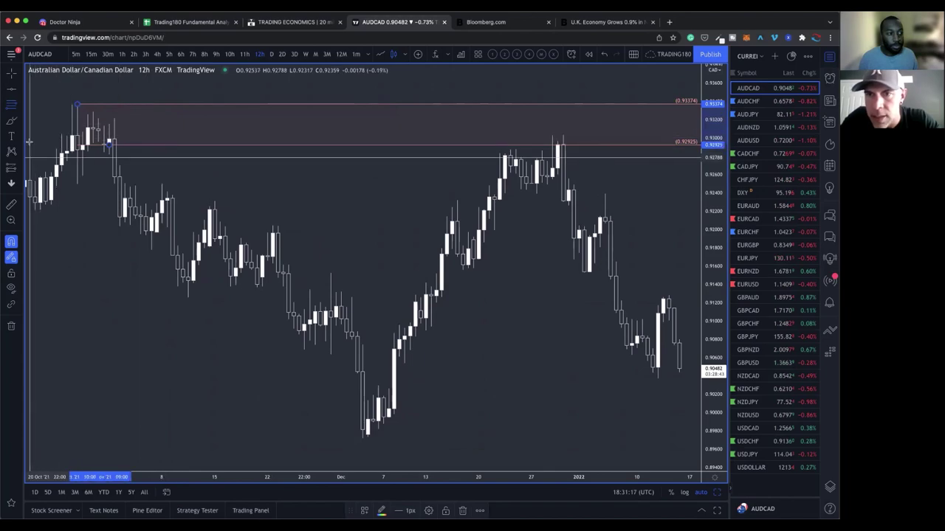
click(19, 169)
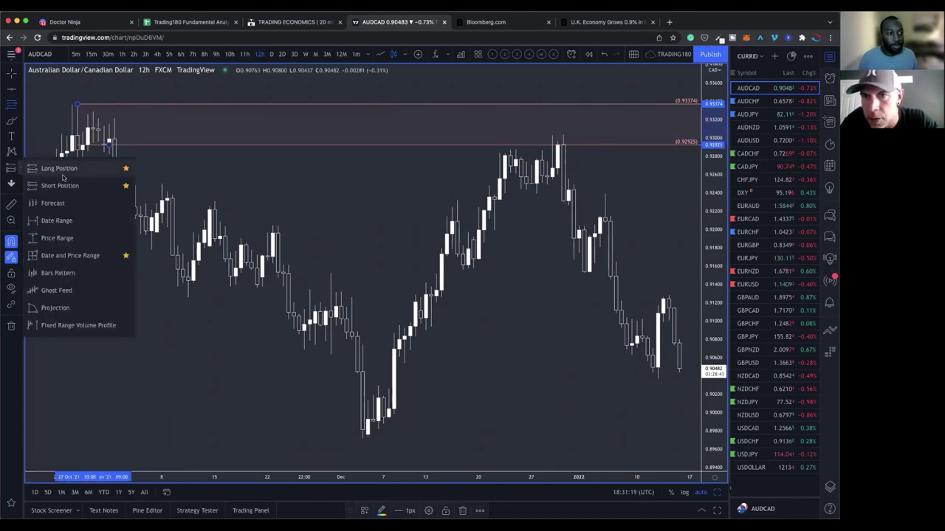
click(59, 186)
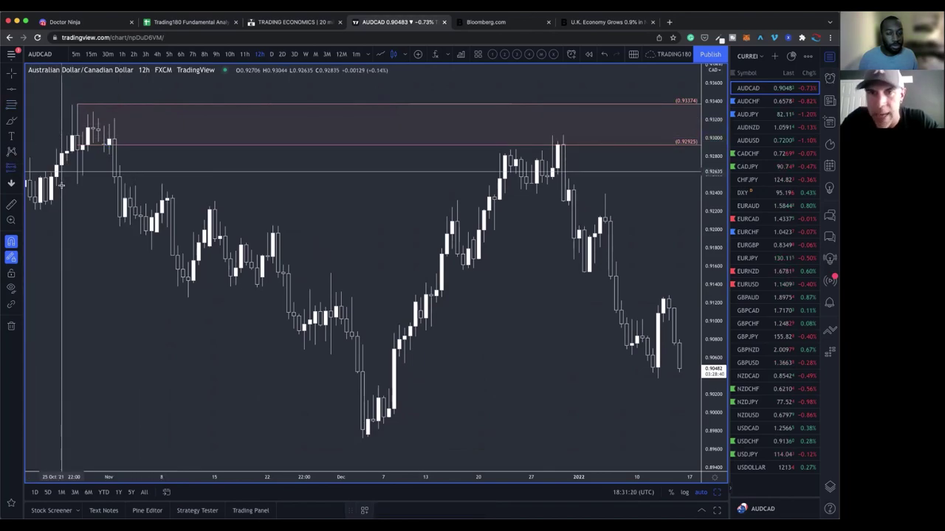
click(579, 155)
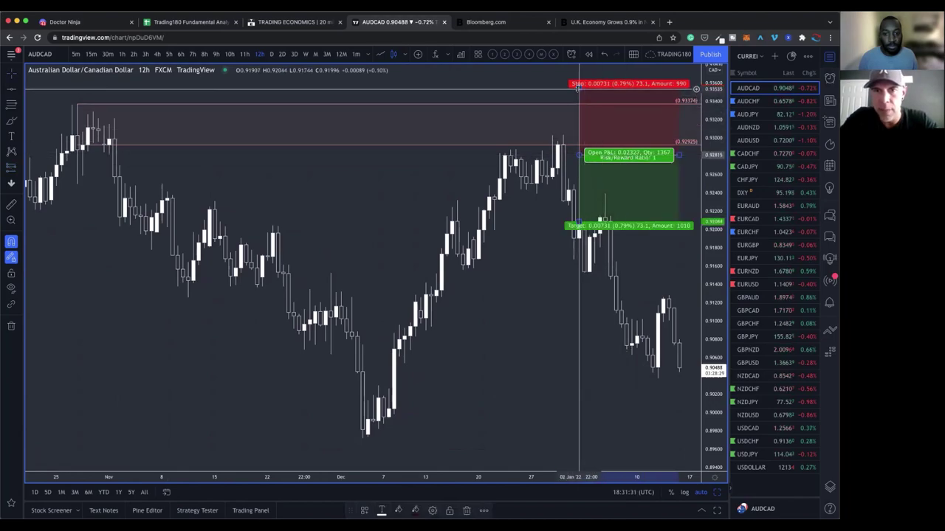
drag(578, 87, 576, 123)
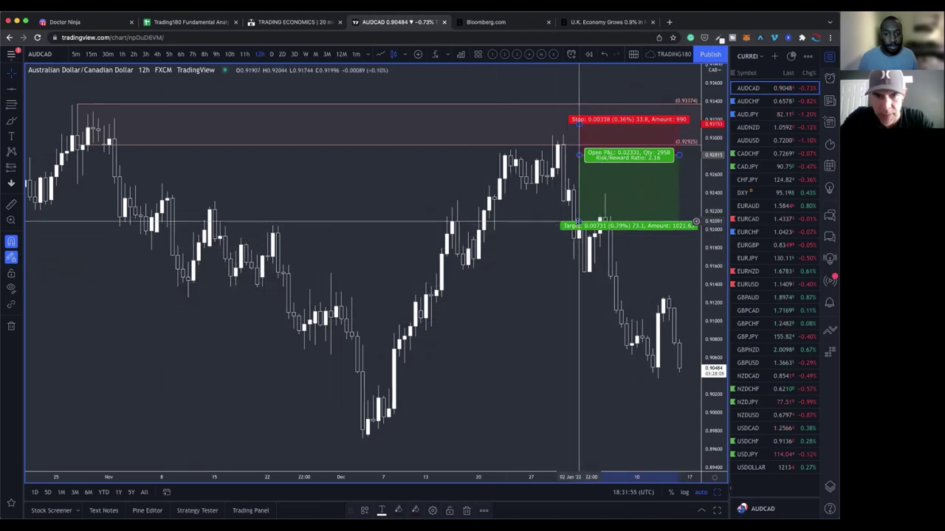
drag(577, 223, 576, 365)
drag(656, 365, 661, 382)
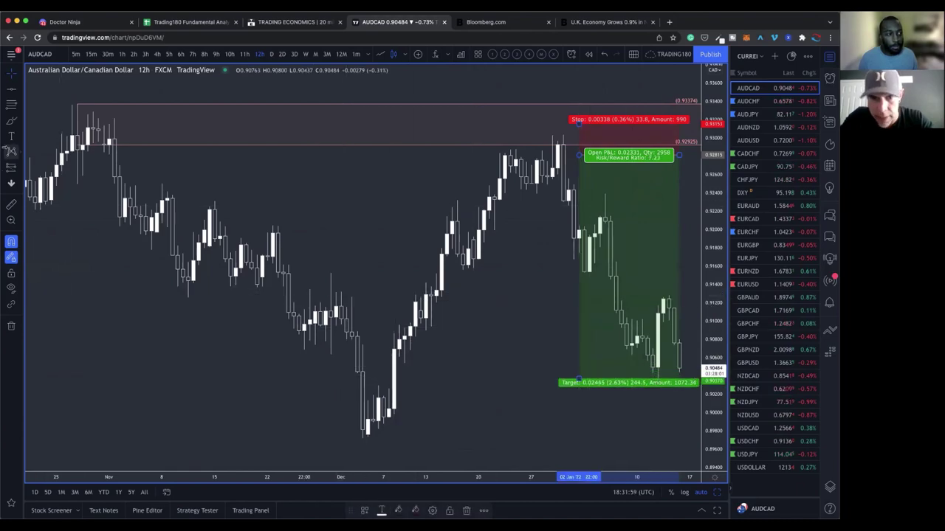
drag(576, 381, 577, 377)
click(192, 220)
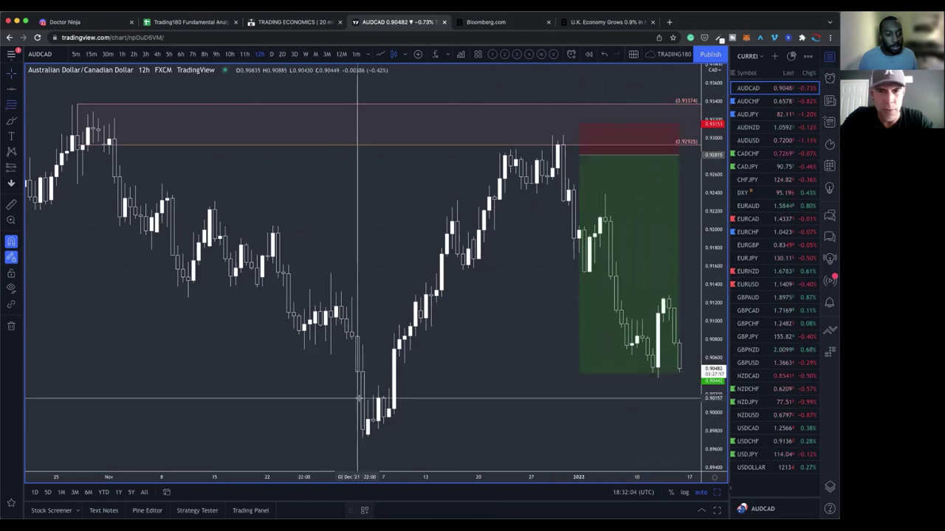
Step: Draw a Fib Retracement from the 0.89718 December low to the 0.93033 high on AUDCAD and apply the TARGETS template
mouse_move(362, 438)
mouse_down()
mouse_move(538, 147)
mouse_move(562, 135)
mouse_up()
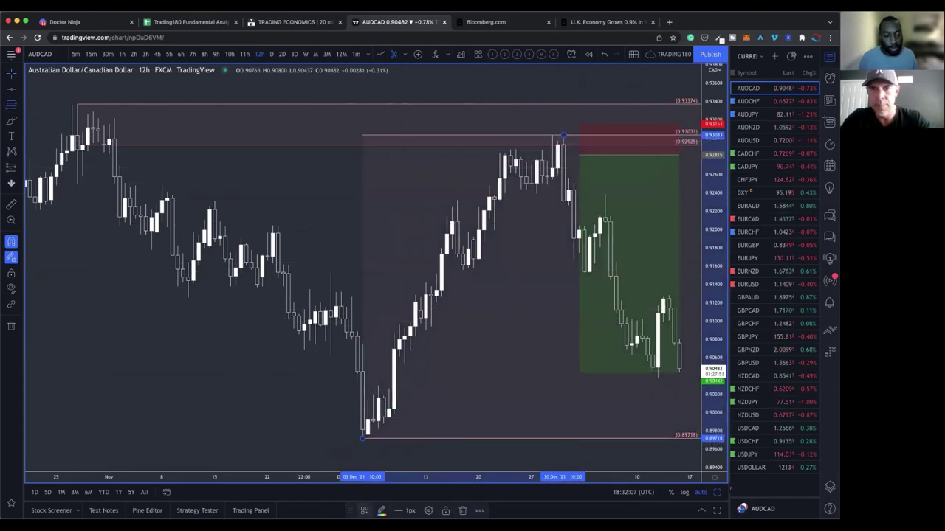
click(364, 511)
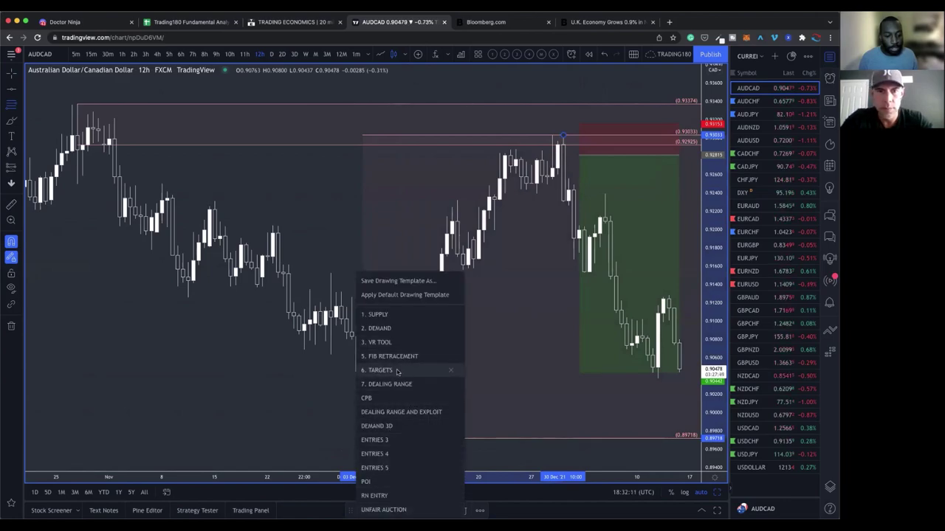
click(399, 371)
scroll(489, 382, up, 5)
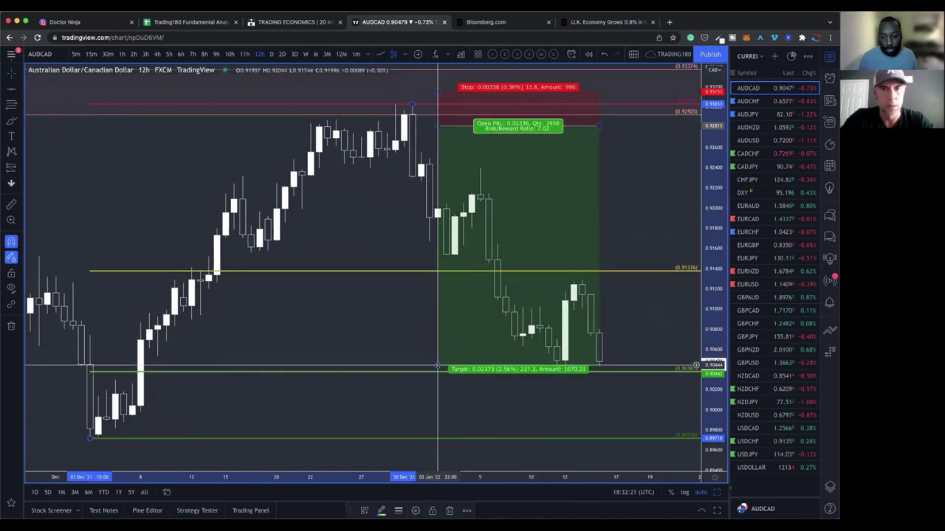
click(438, 366)
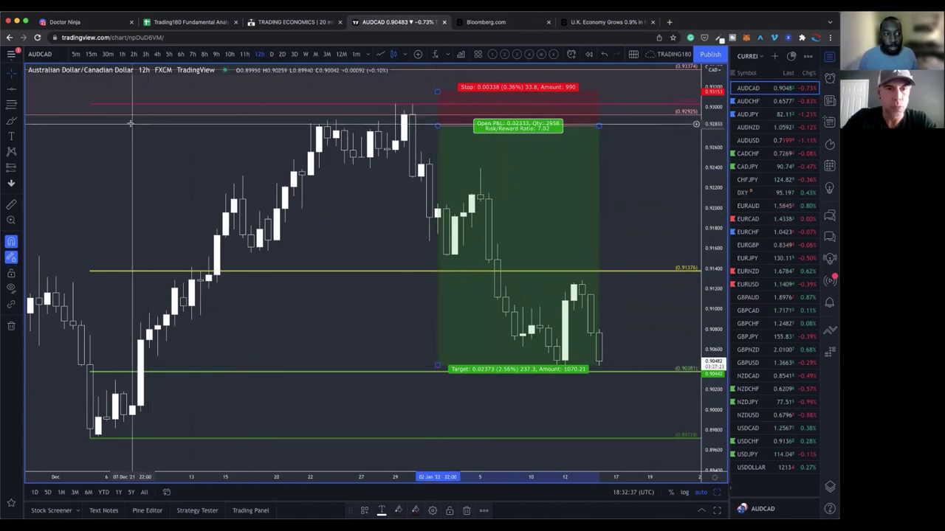
Step: With the brush, circle the early December low candles on AUDCAD and handwrite an E beside the circle
click(10, 120)
scroll(259, 295, down, 2)
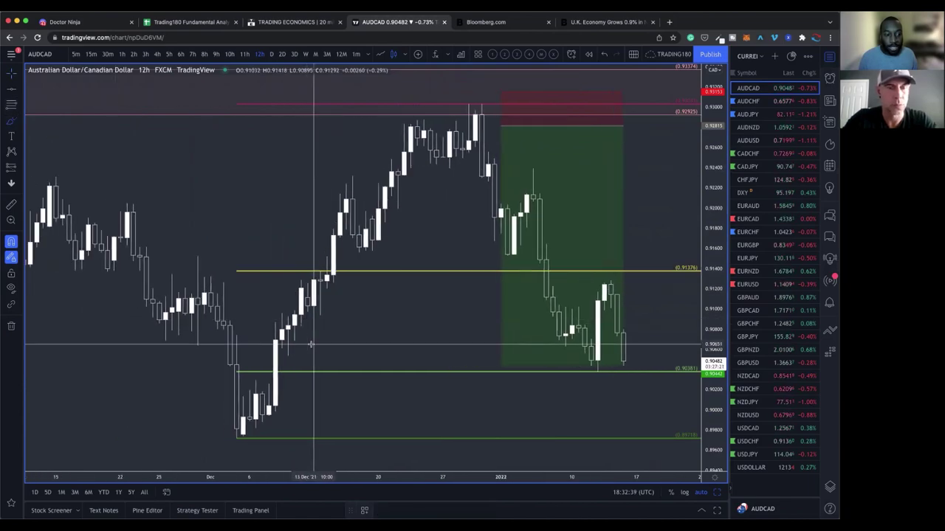
mouse_move(253, 388)
mouse_down()
mouse_move(220, 417)
mouse_move(267, 391)
mouse_up()
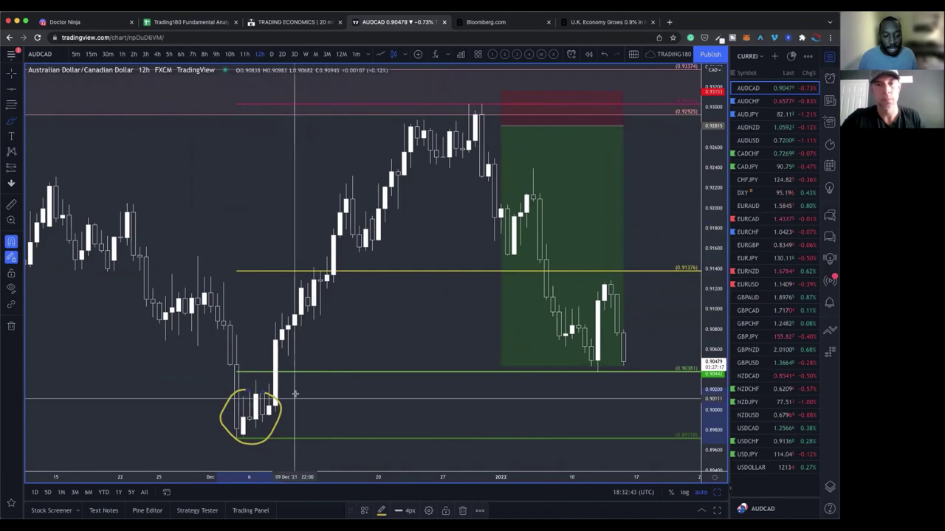
drag(287, 395, 323, 424)
mouse_move(288, 395)
mouse_down()
mouse_move(330, 394)
mouse_move(325, 409)
mouse_up()
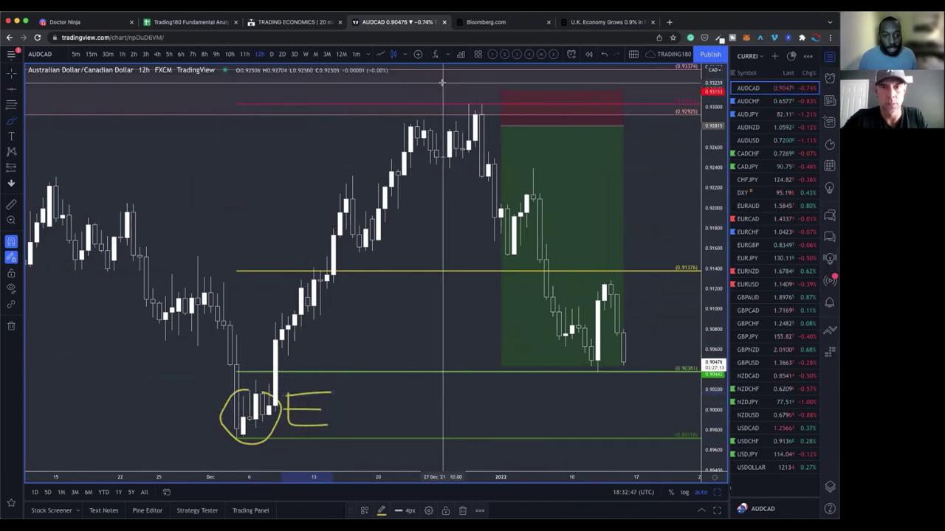
Step: Handwrite a B above the late December high and brush an arrow from there down to the 0.90381 level
mouse_move(443, 109)
mouse_down()
mouse_move(447, 68)
mouse_move(468, 106)
mouse_move(445, 110)
mouse_move(475, 198)
mouse_up()
mouse_move(498, 257)
mouse_down()
mouse_move(552, 362)
mouse_move(531, 369)
mouse_move(555, 361)
mouse_up()
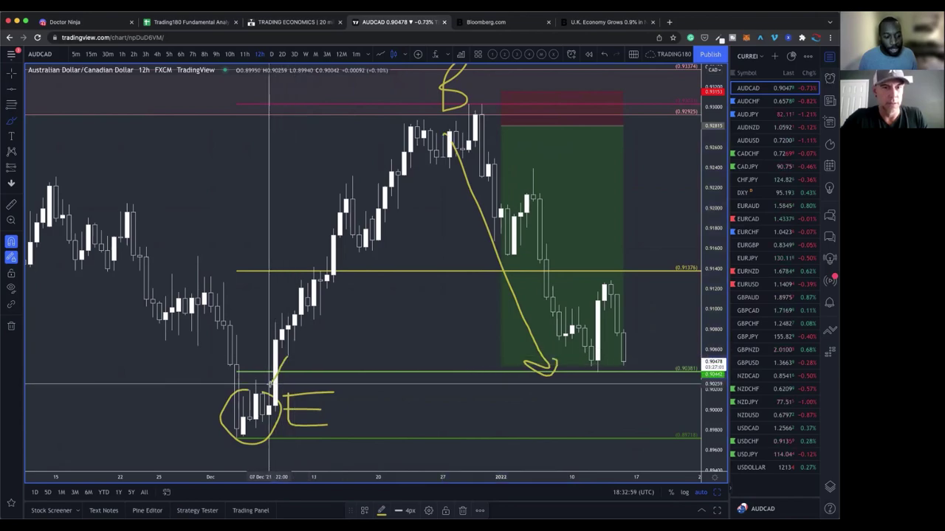
Step: Brush a horizontal band around the 0.90381 level from early December to mid-January, with a short stroke below the 12 January candle
mouse_move(273, 380)
mouse_down()
mouse_move(292, 358)
mouse_move(420, 353)
mouse_up()
drag(274, 383, 620, 385)
drag(422, 353, 626, 359)
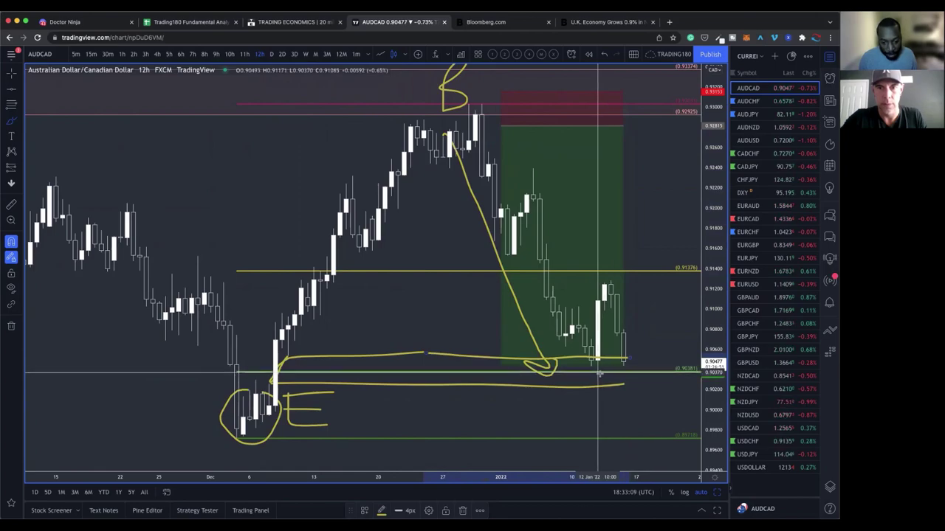
drag(599, 377, 597, 382)
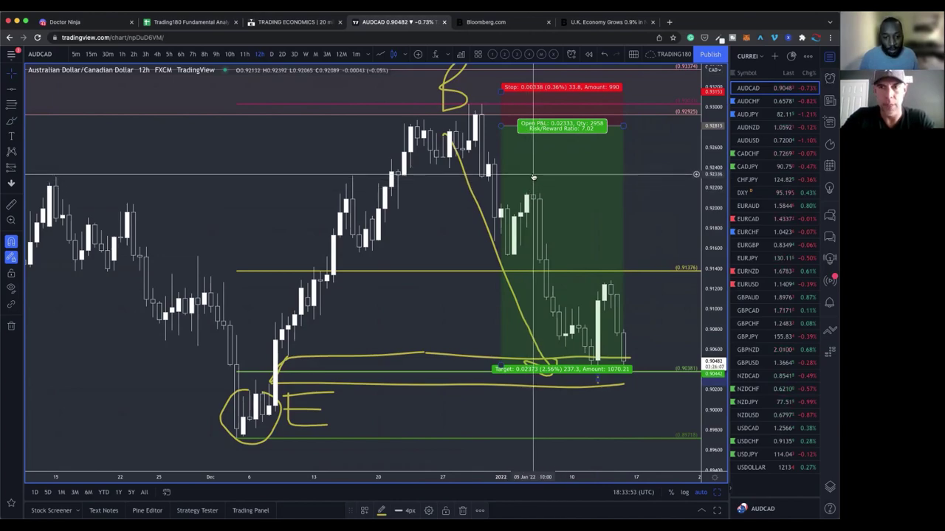
Step: Move the short position's entry to 0.92132 on 5 January and its stop to 0.92505
drag(501, 127, 532, 194)
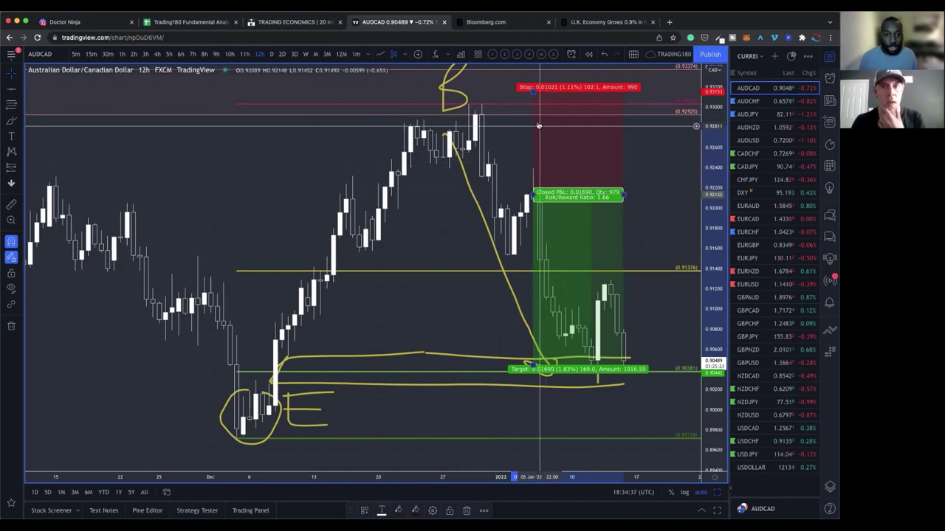
drag(532, 90, 532, 157)
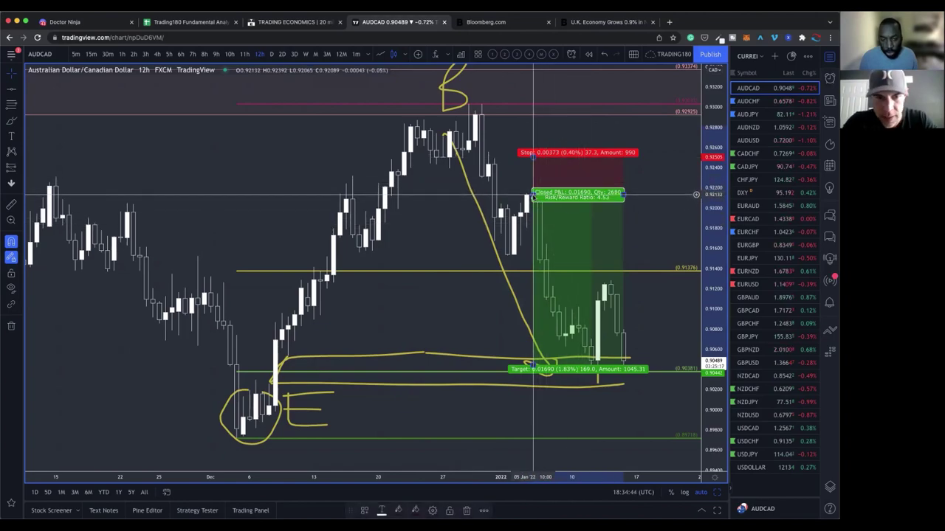
Step: Shift the short position's entry to 0.92207 on 10 January and set its stop to 0.92383
drag(532, 196, 578, 188)
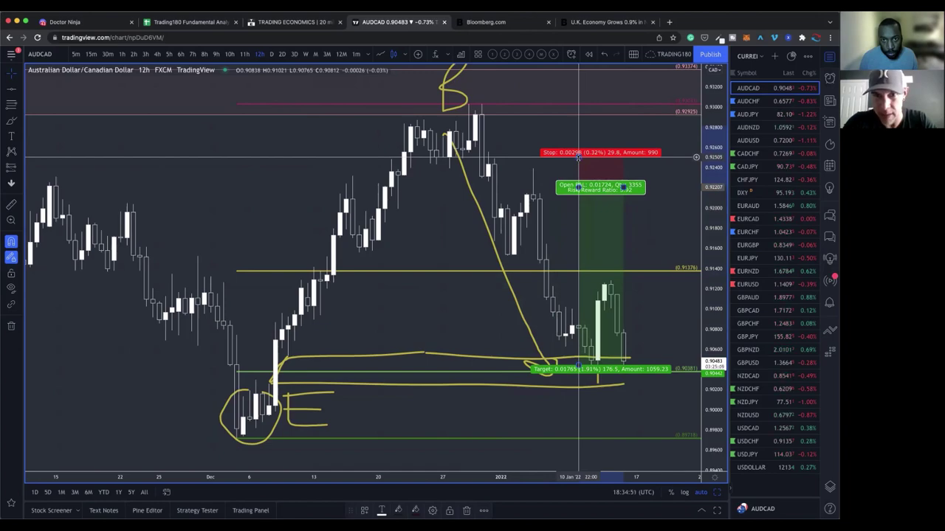
drag(578, 157, 578, 156)
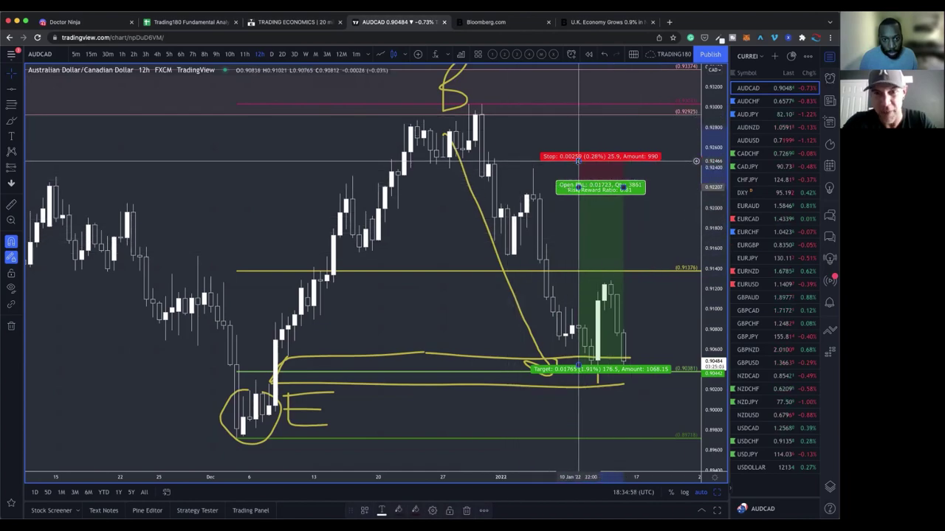
drag(578, 160, 578, 175)
scroll(355, 164, up, 3)
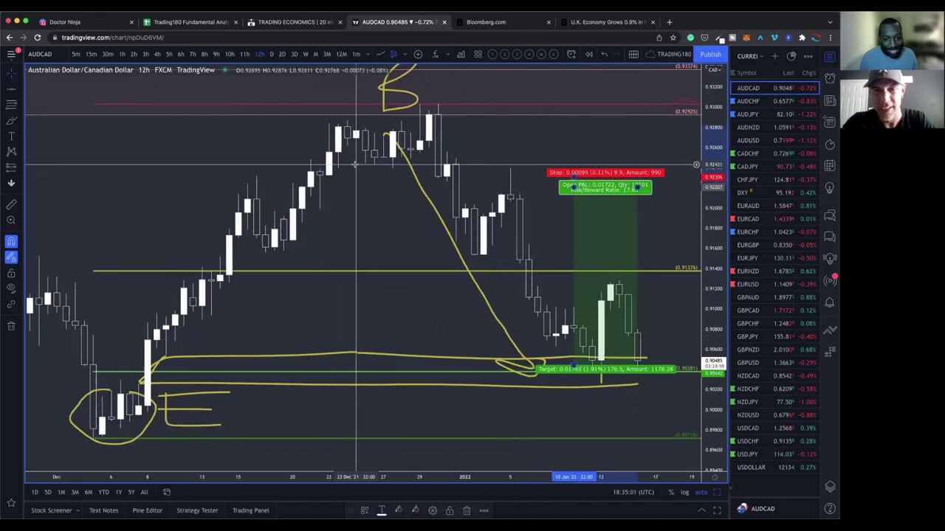
scroll(399, 219, up, 5)
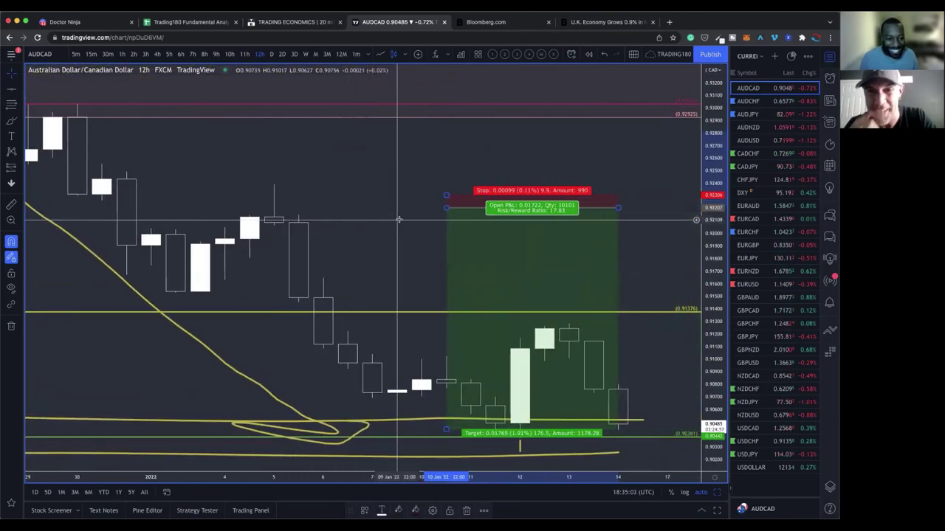
scroll(398, 219, right, 1)
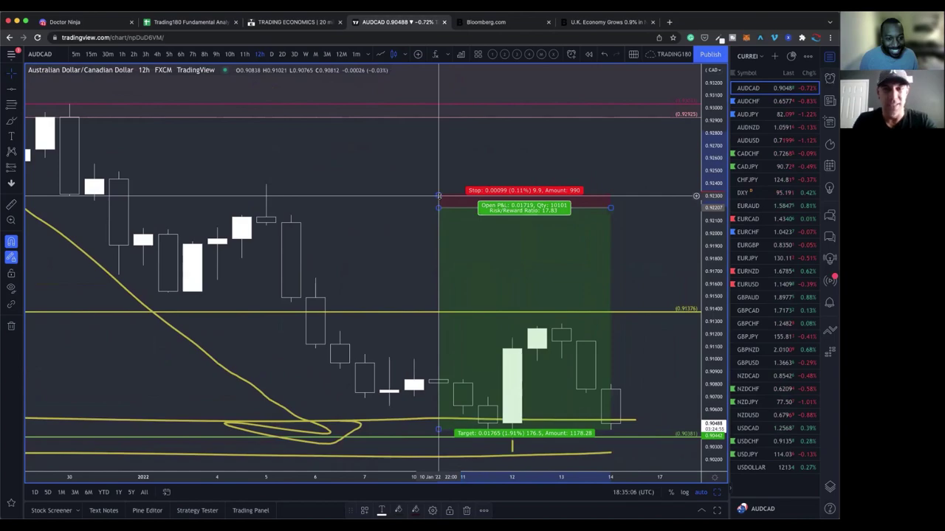
drag(439, 196, 440, 193)
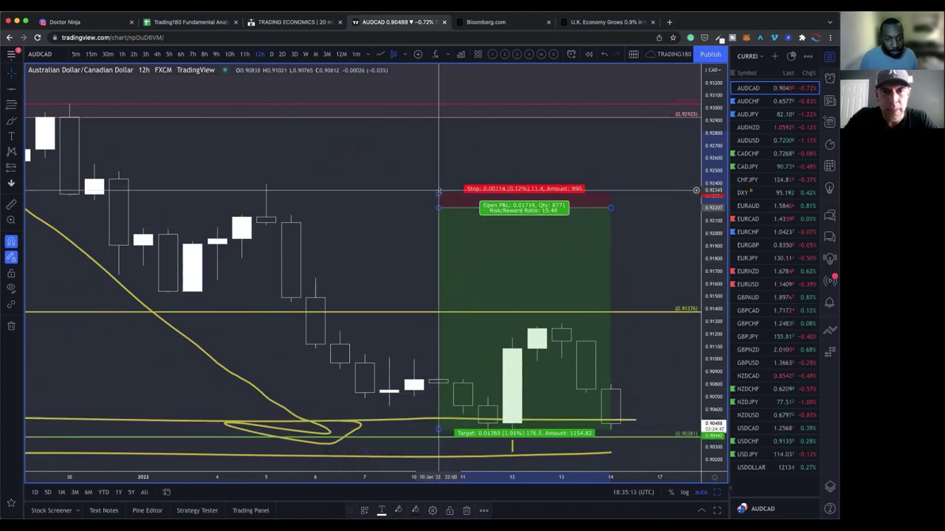
drag(438, 191, 438, 185)
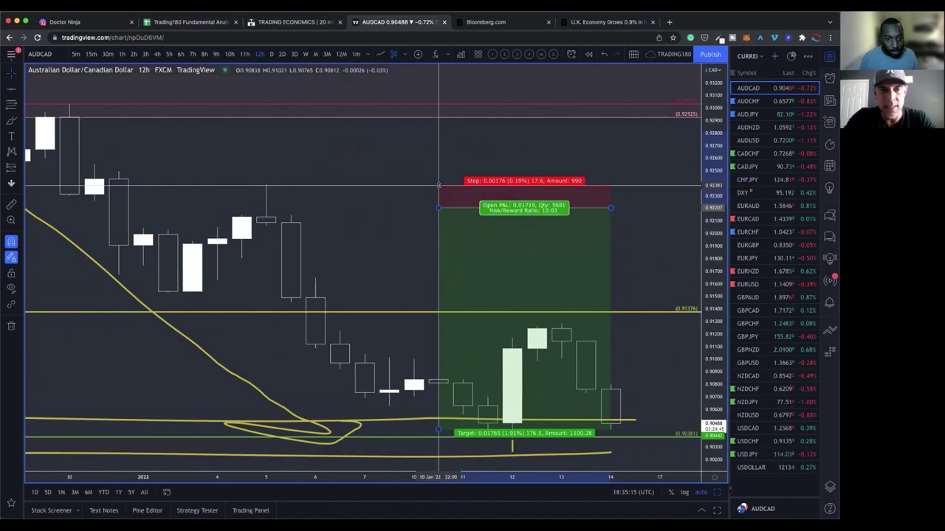
Step: Lower the short position's target to 0.89807, just above the December low line
drag(439, 428, 439, 429)
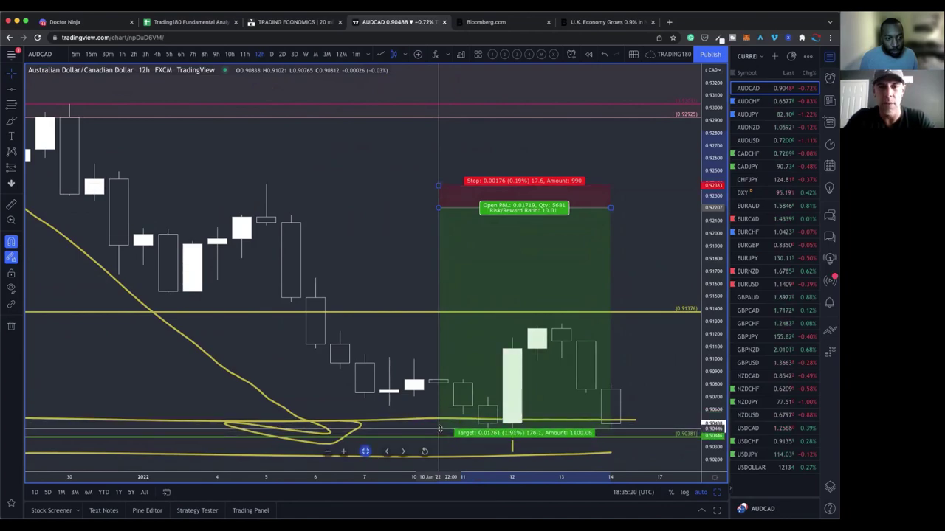
click(438, 428)
drag(439, 428, 511, 437)
scroll(511, 438, down, 5)
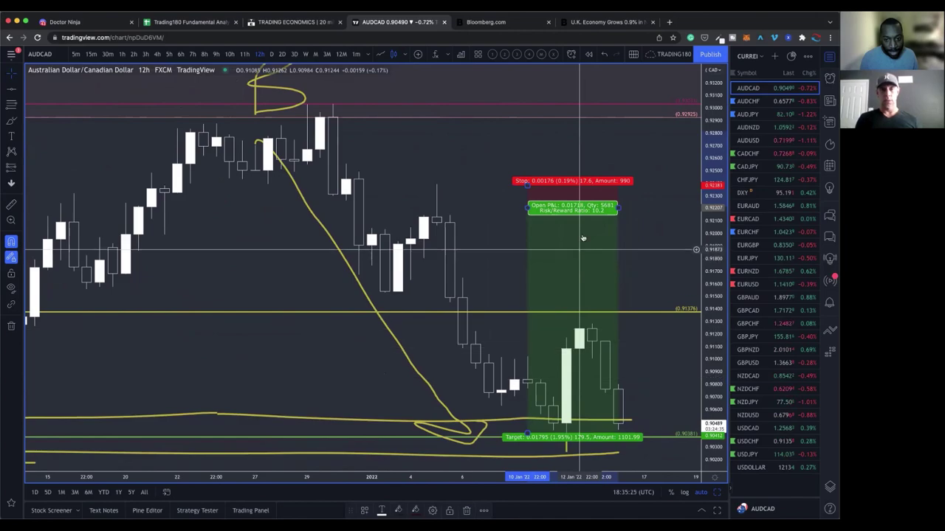
scroll(562, 387, down, 2)
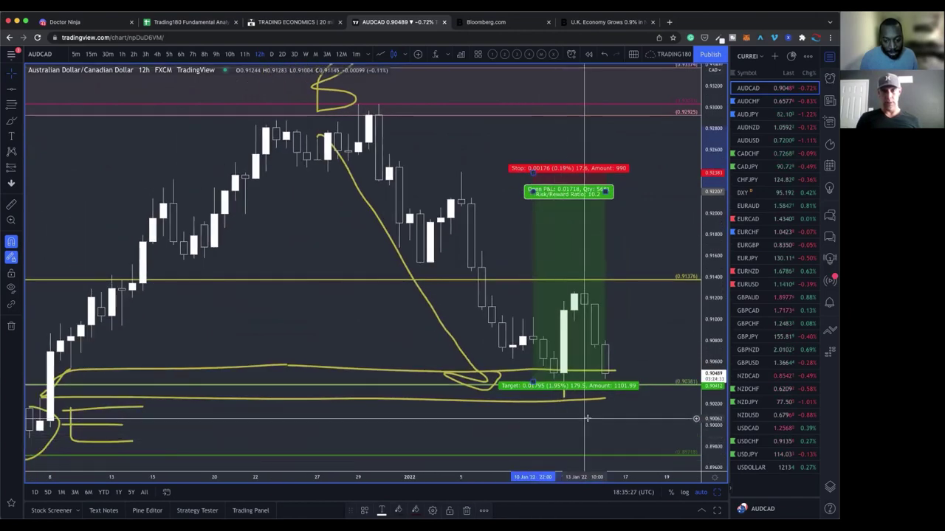
mouse_move(606, 386)
mouse_down()
mouse_move(607, 377)
mouse_move(604, 403)
mouse_move(614, 394)
mouse_up()
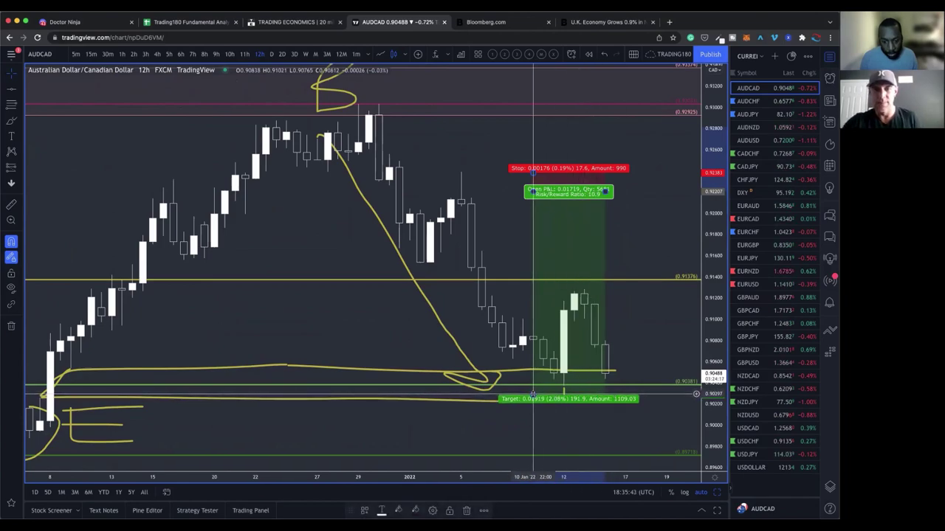
drag(533, 394, 533, 448)
scroll(544, 447, down, 2)
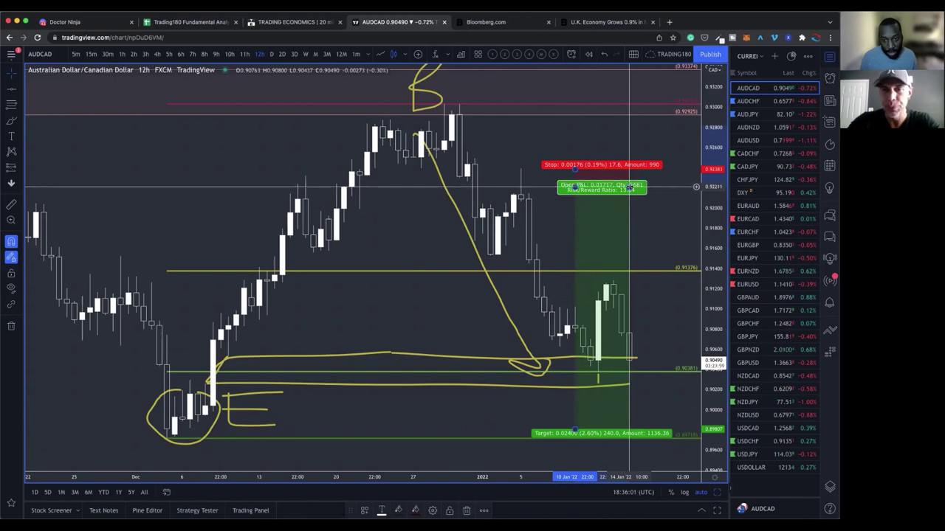
Step: Extend the short position to about 17 January and set its stop to 0.92401
drag(630, 187, 651, 187)
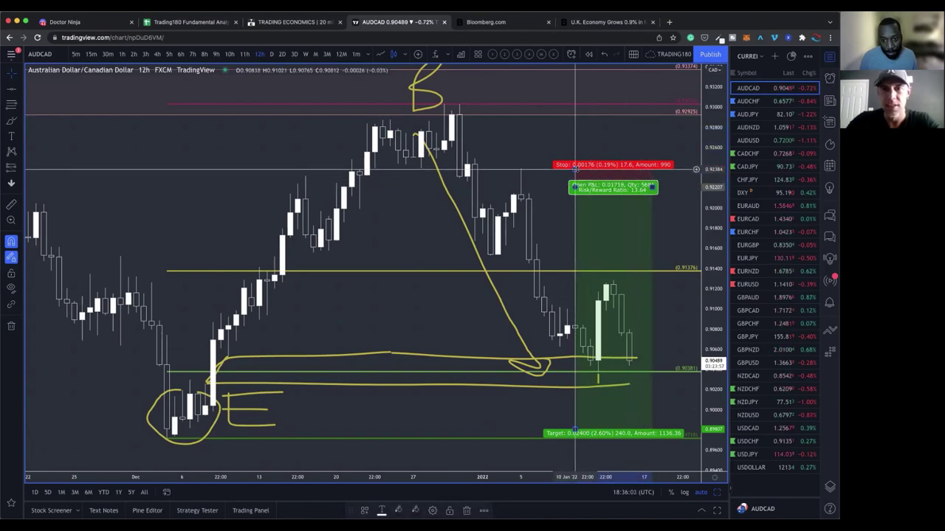
drag(575, 169, 575, 168)
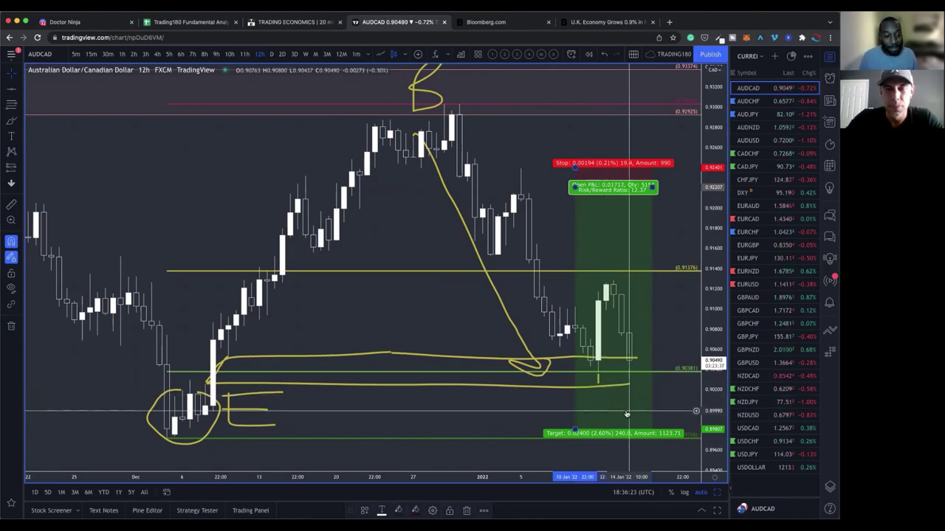
scroll(598, 390, down, 3)
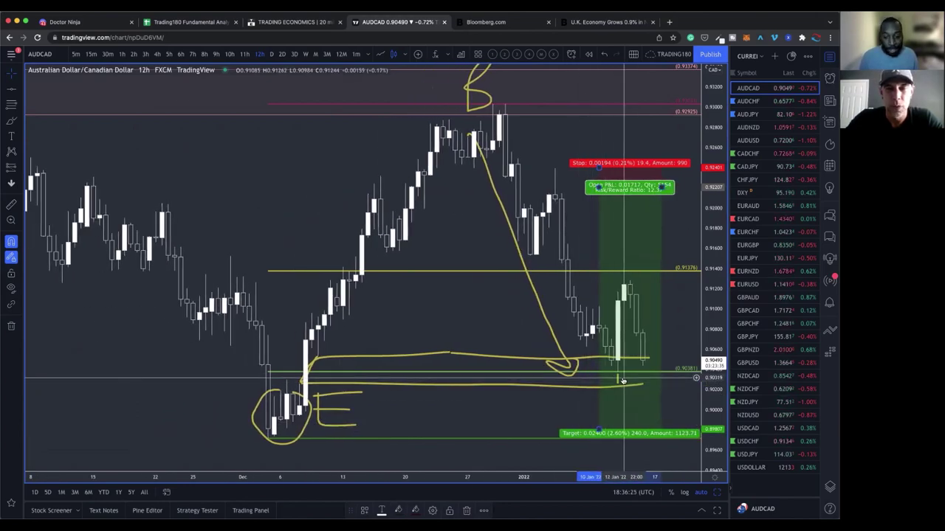